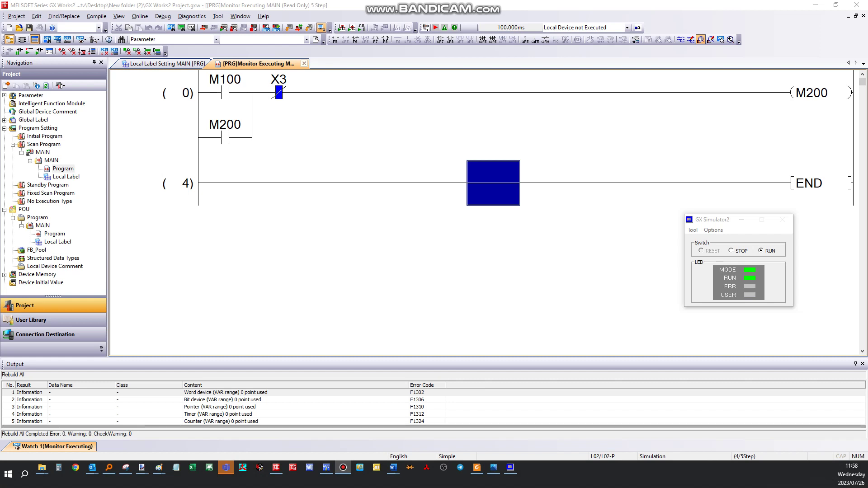
Move the GX Simulator2 window aside and stop simulation so the status bar shows Host.
mouse_move(712, 220)
left_mouse_down()
mouse_move(436, 110)
mouse_move(611, 252)
mouse_move(409, 150)
mouse_move(419, 137)
left_mouse_up()
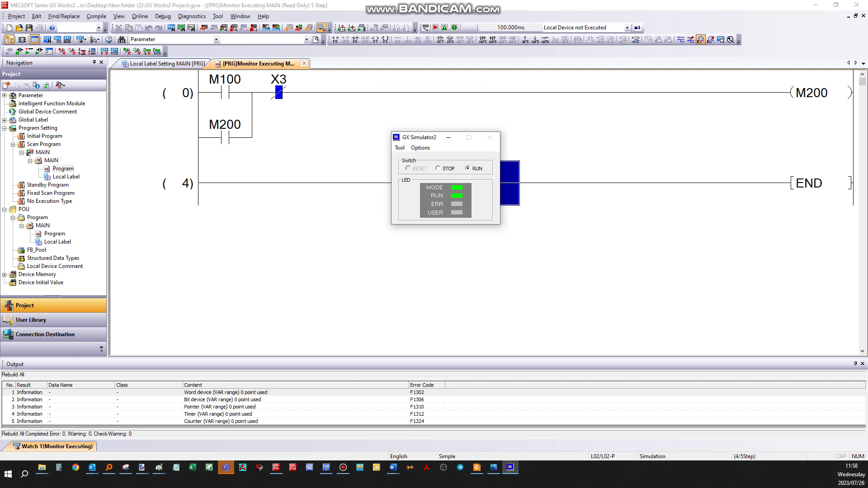
left_click(163, 15)
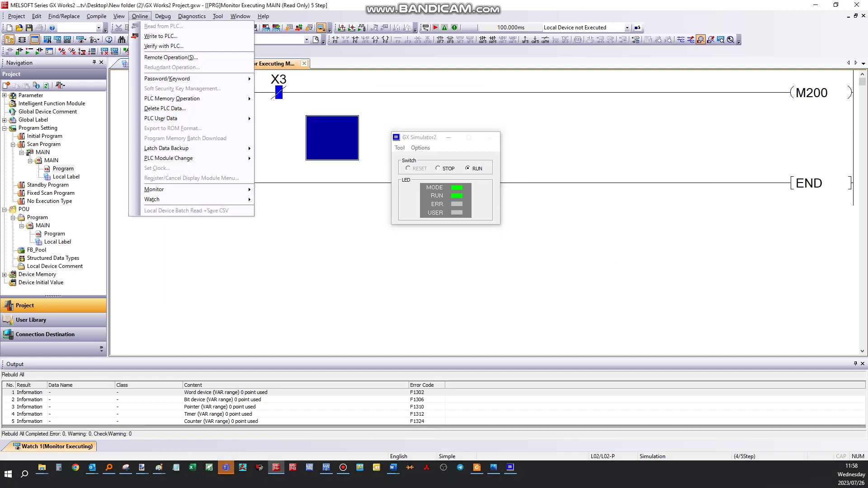
left_click(178, 26)
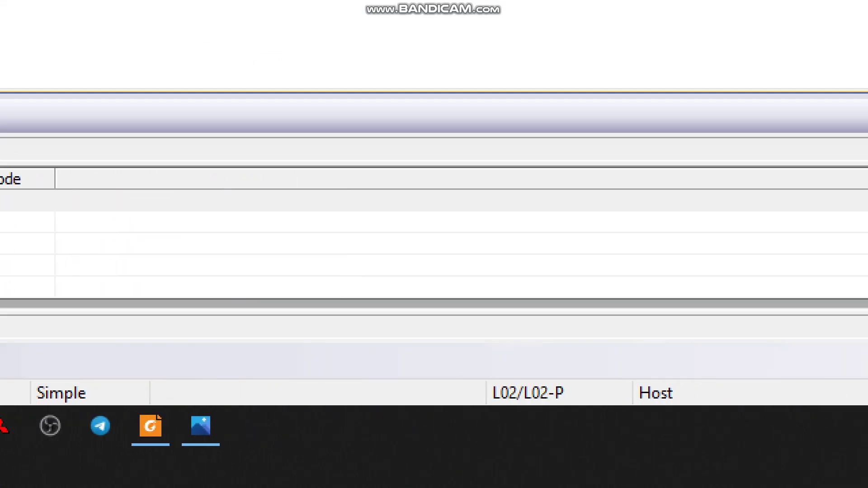
left_click_drag(683, 363, 668, 292)
left_click_drag(665, 199, 668, 352)
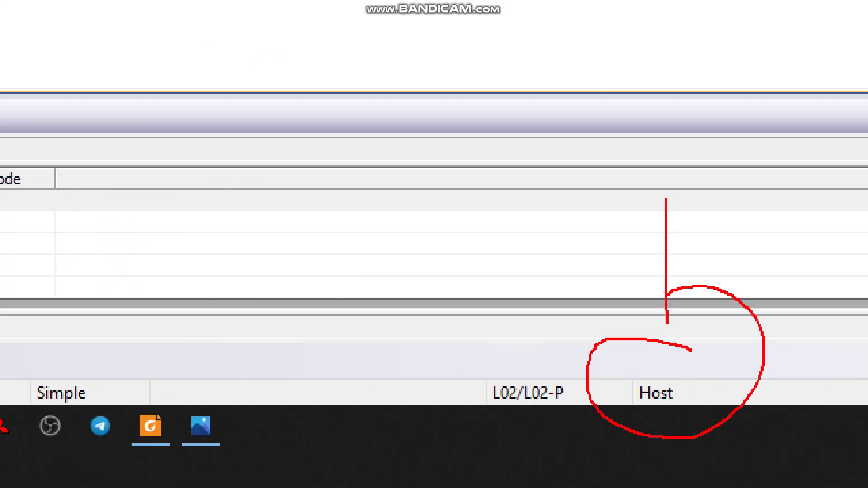
left_click_drag(649, 295, 690, 350)
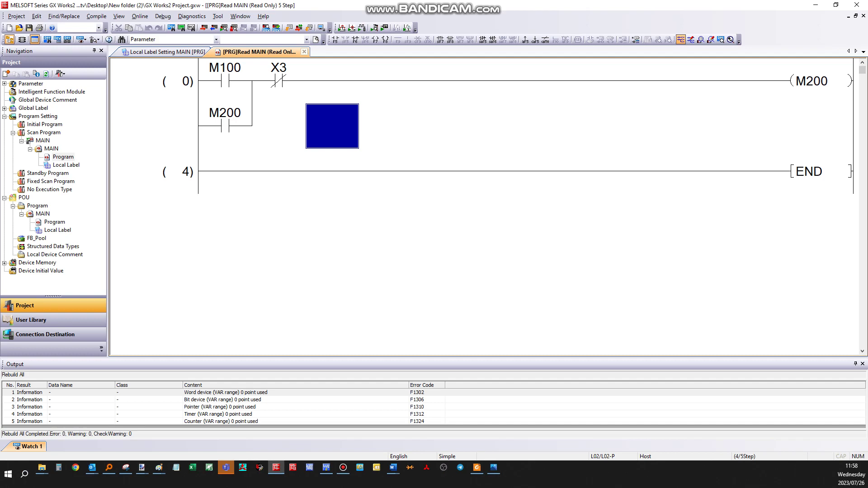
Test Connection1's USB link to the host-station PLC module, then close Transfer Setup unchanged.
left_click(44, 334)
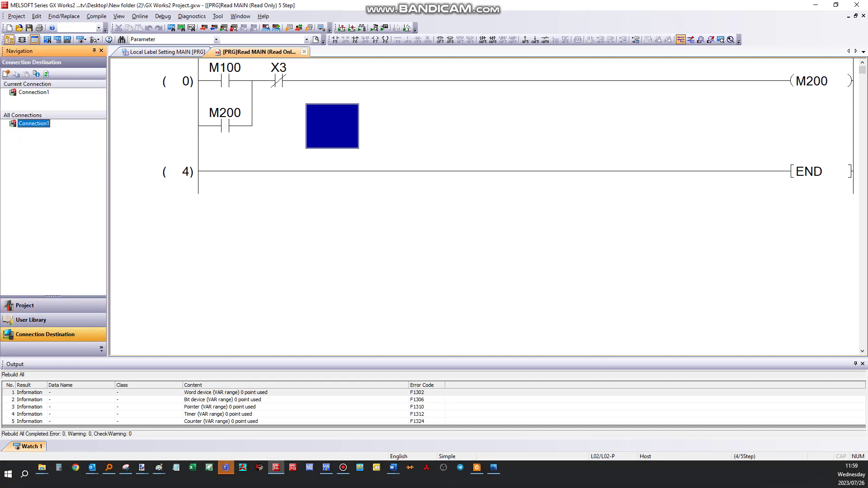
double_click(34, 122)
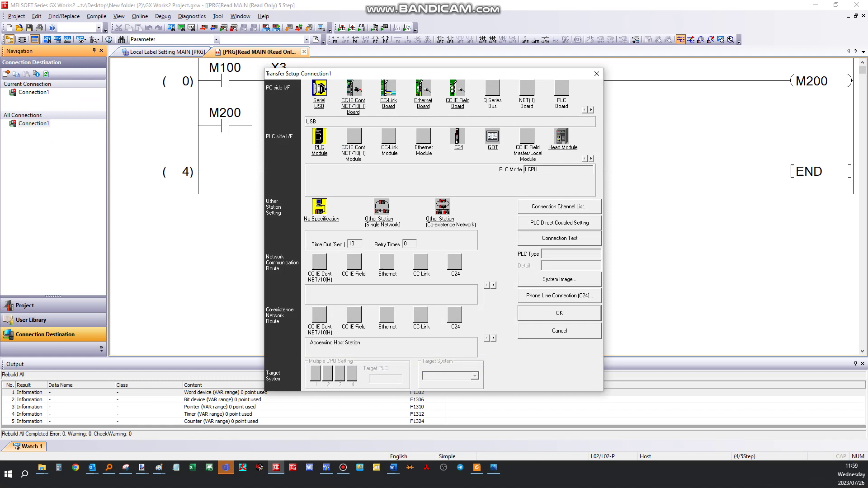
left_click(559, 237)
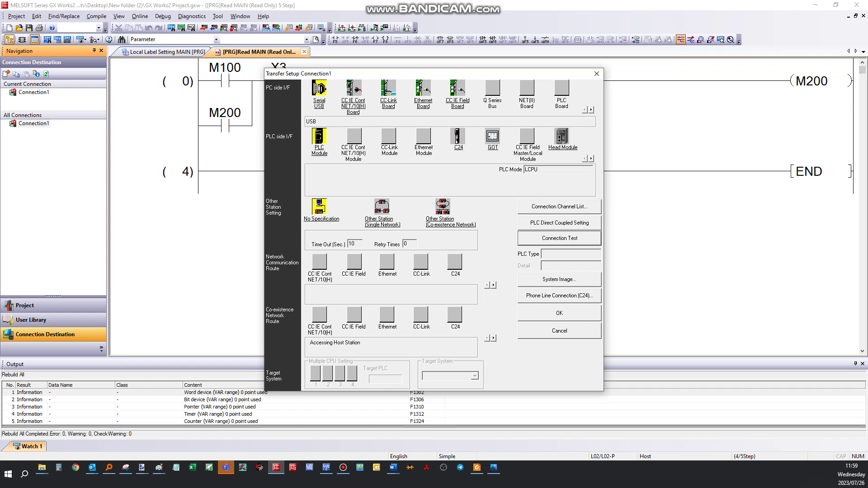
key("Escape")
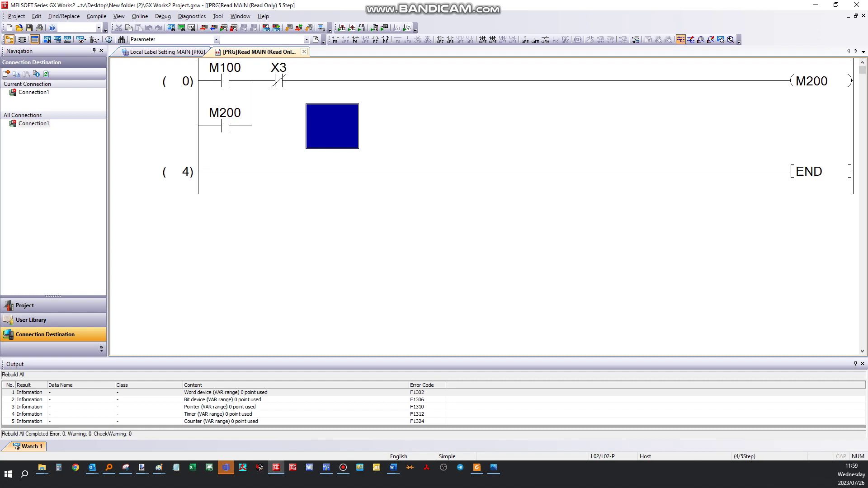
Look through the Debug menu, then bring up the Online menu's Read/Write PLC operations.
left_click(139, 16)
left_click(163, 16)
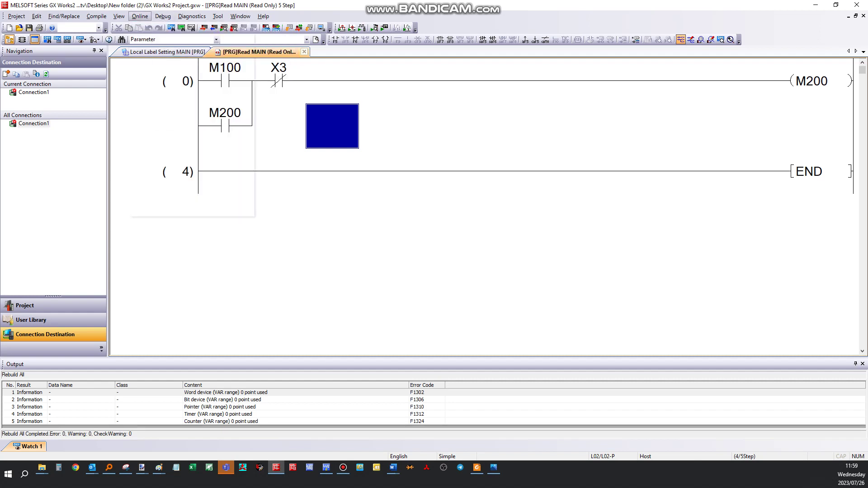